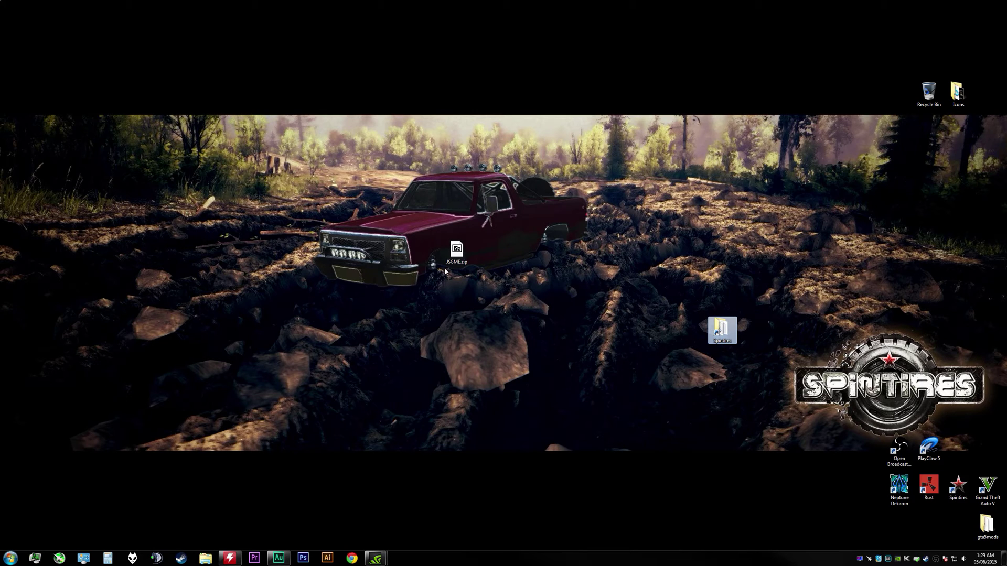
Step: Extract JSGME.zip into its own JSGME folder on the desktop
click(494, 299)
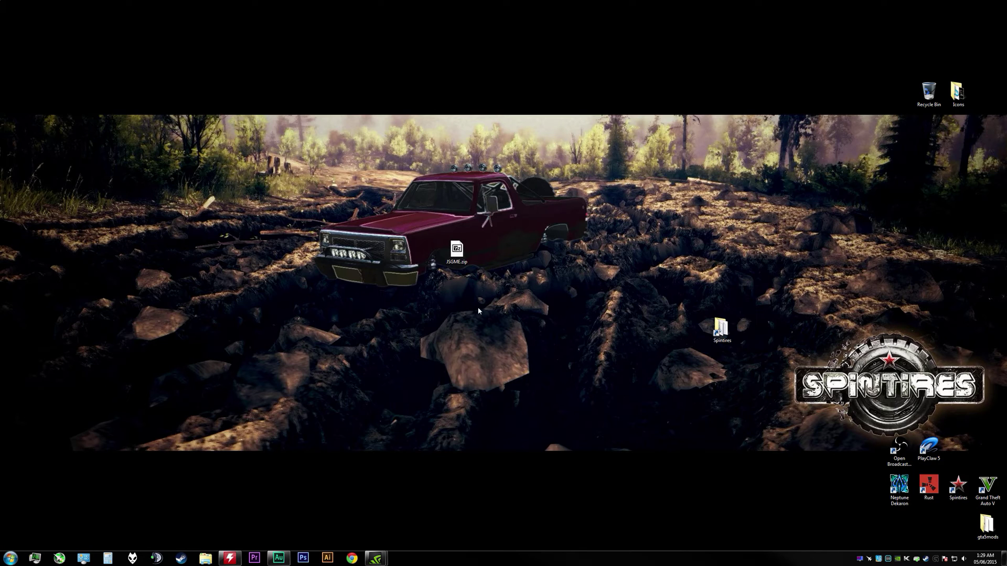
right_click(457, 250)
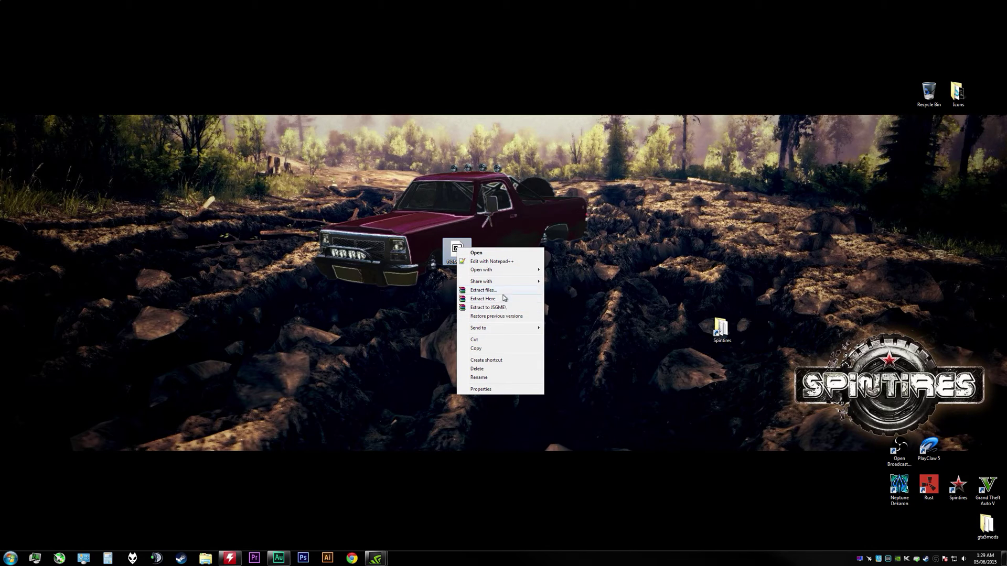
click(439, 301)
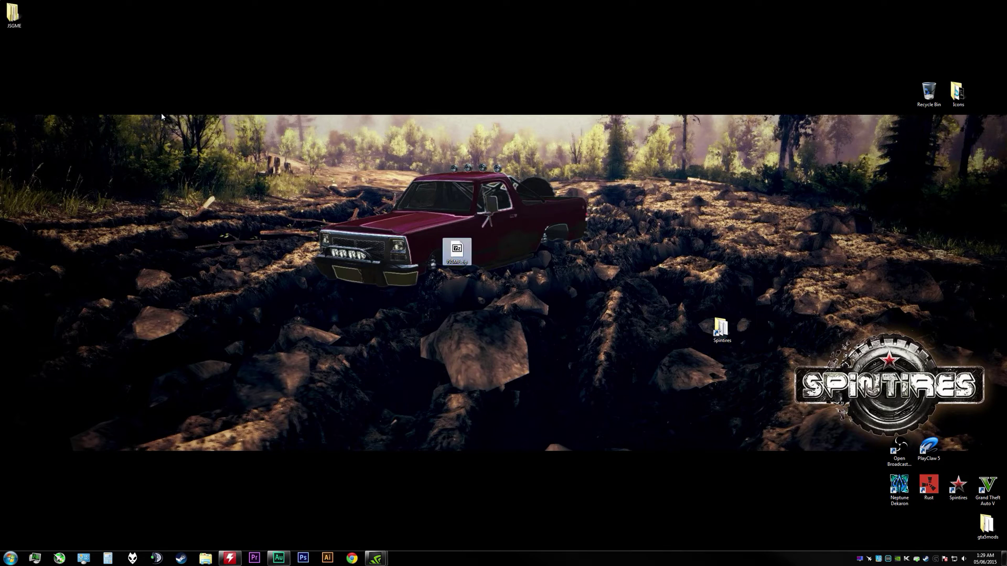
Step: Open the inner JSGME folder of the extracted files and the Spintires game folder side by side
double_click(563, 380)
drag(507, 111, 482, 123)
double_click(340, 176)
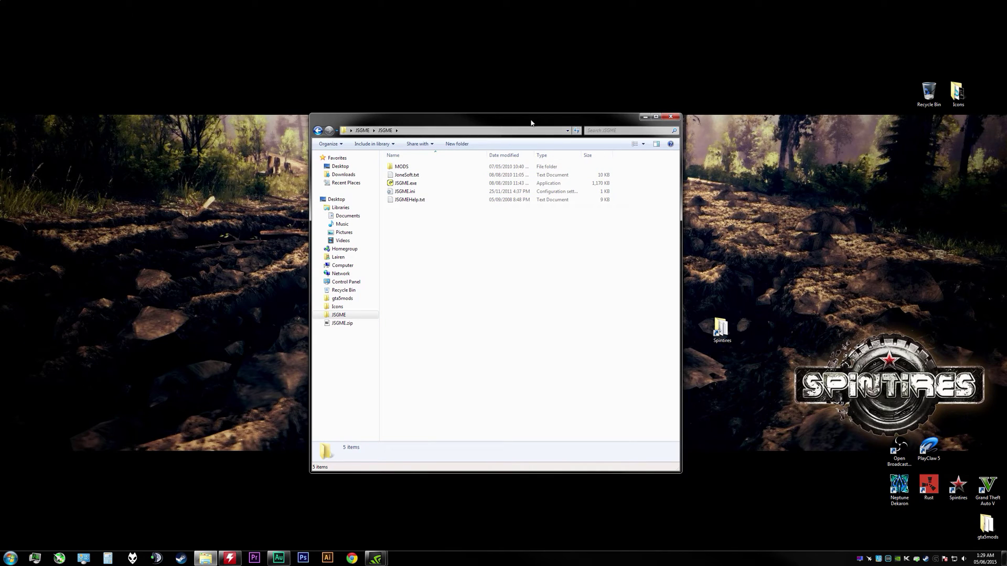
drag(532, 122, 319, 127)
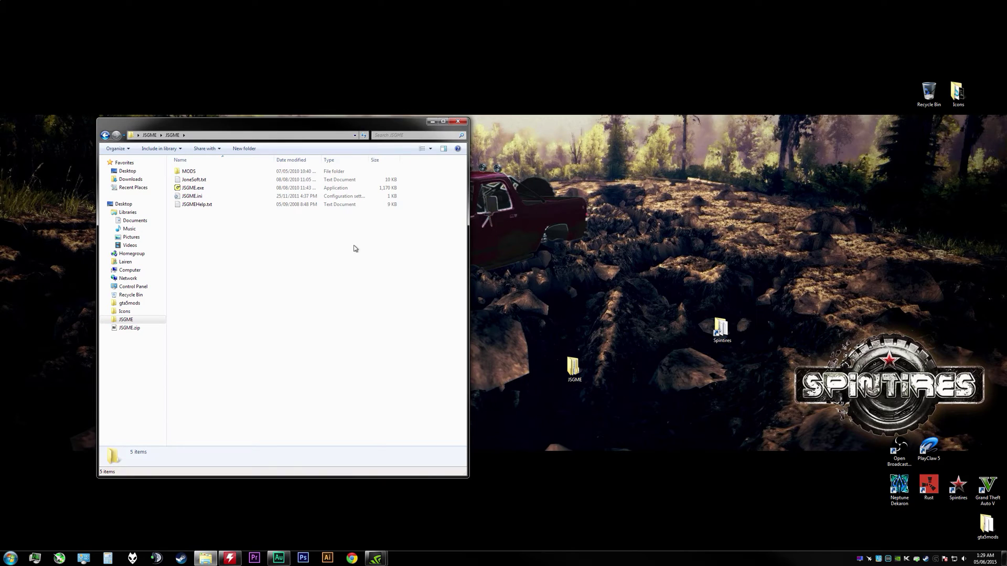
double_click(722, 331)
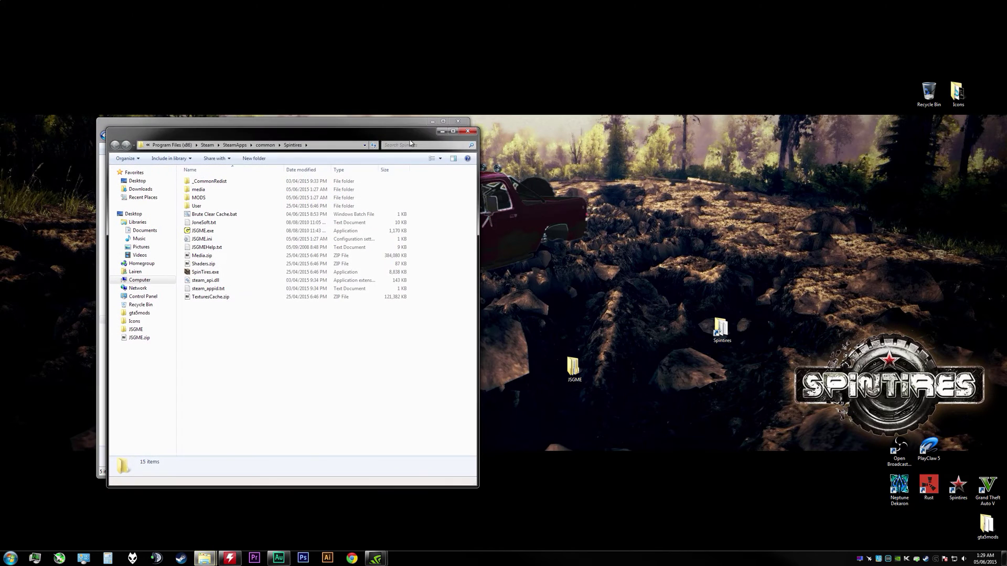
drag(384, 133, 773, 137)
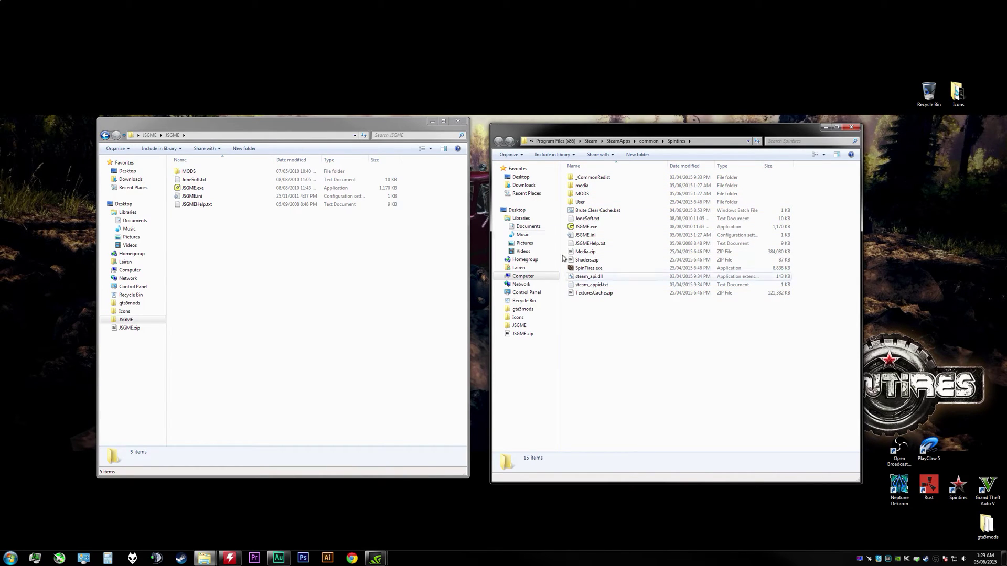
Step: Try to copy all files from the JSGME folder into the Spintires game folder
click(368, 119)
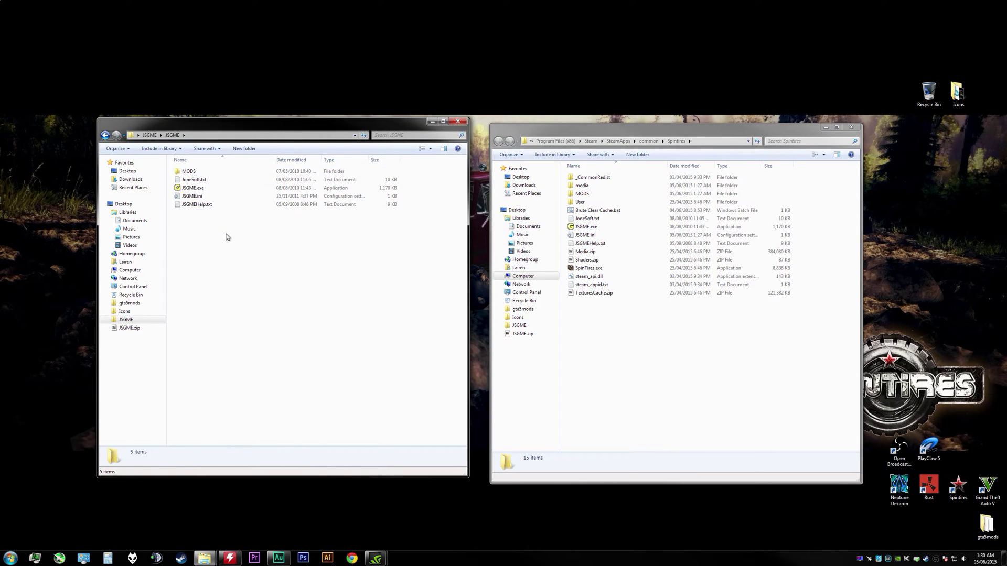
key(ctrl+a)
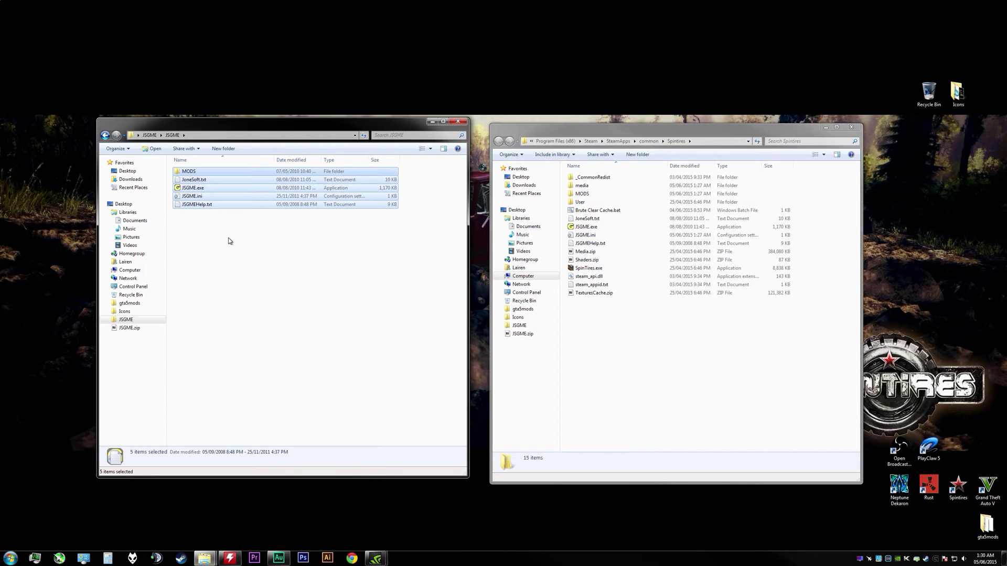
click(680, 140)
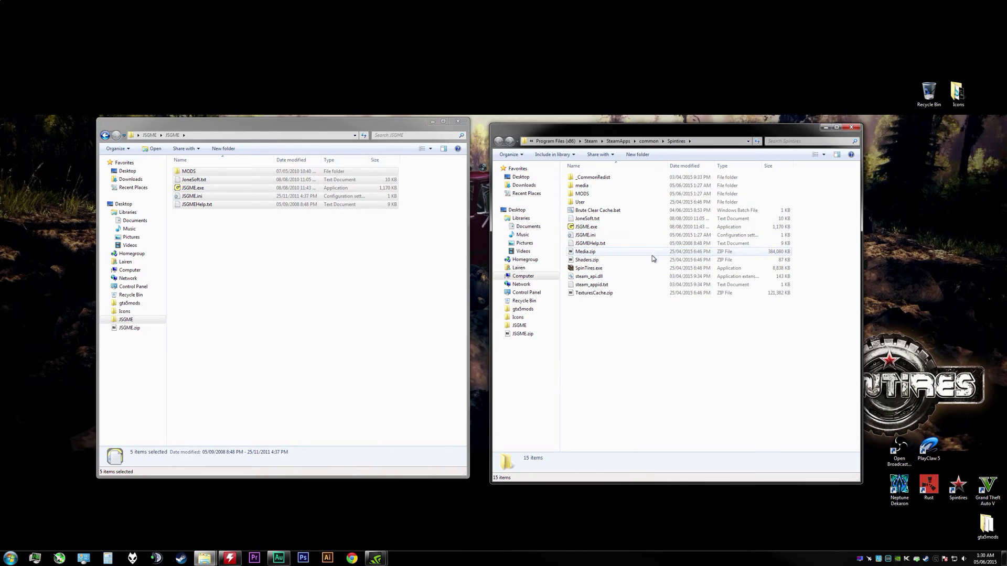
key(ctrl+v)
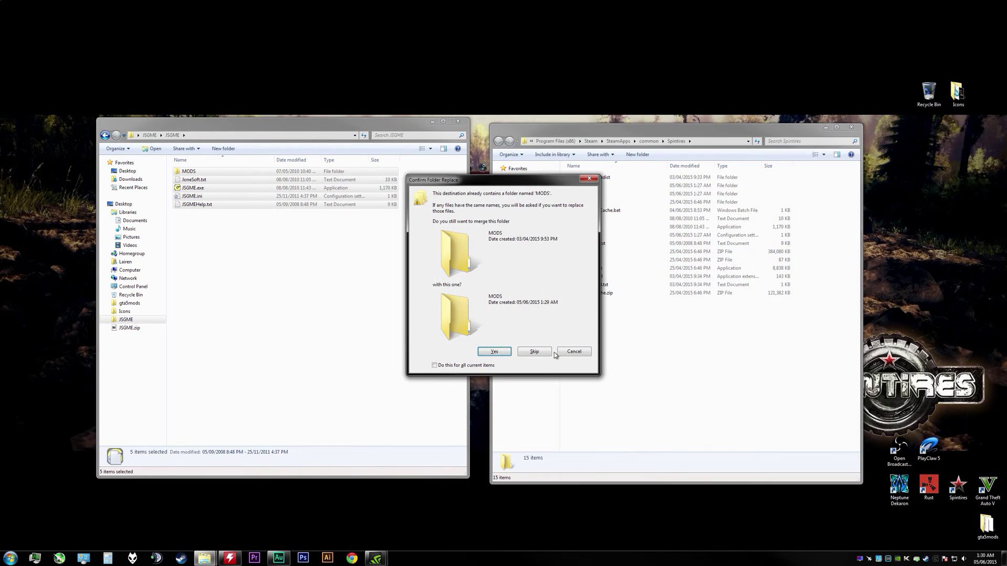
click(588, 354)
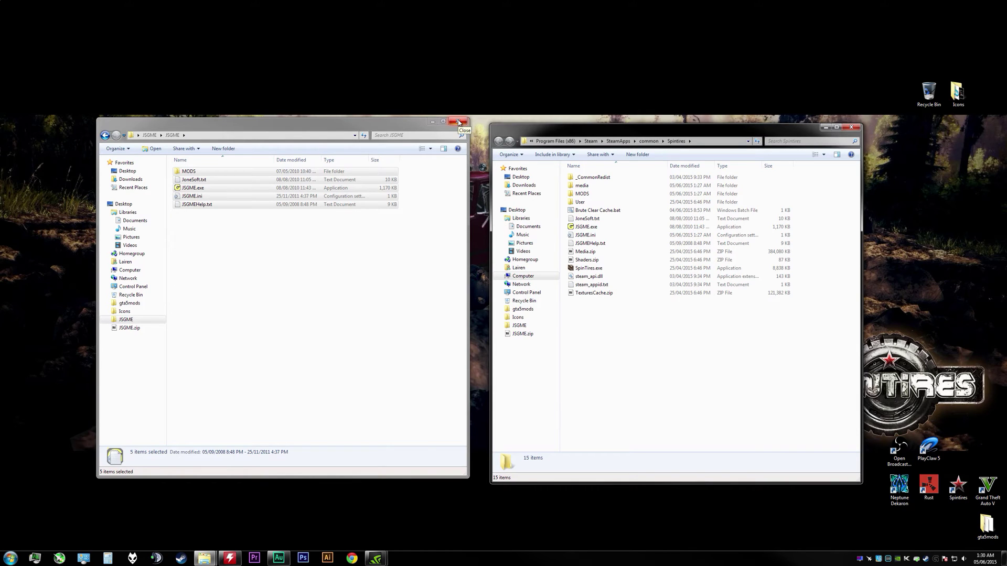
Step: Close the JSGME folder window and extract the SID 91 Ramcharger Open Top archive into its own folder on the desktop
click(459, 123)
drag(678, 134, 321, 135)
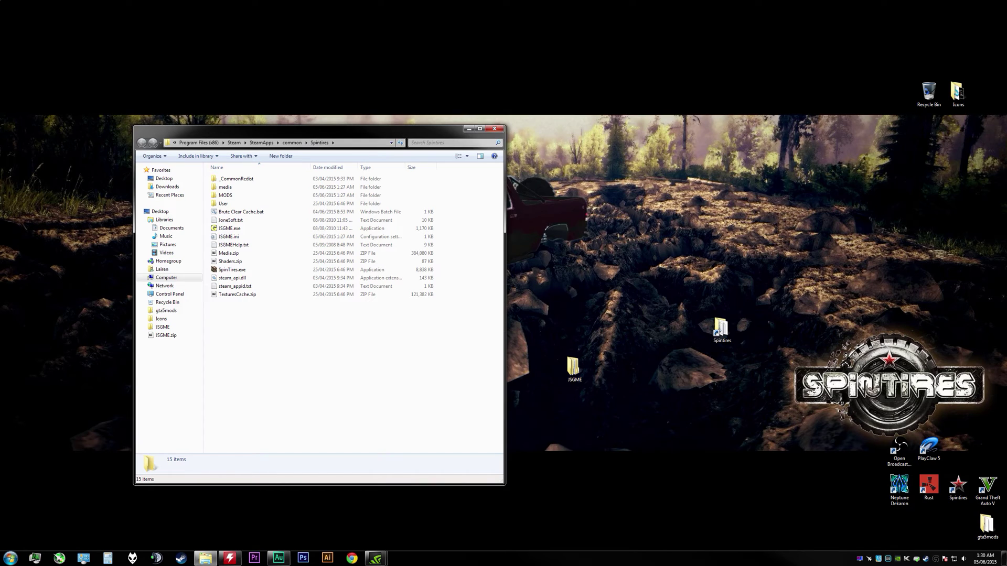
drag(1004, 92, 689, 157)
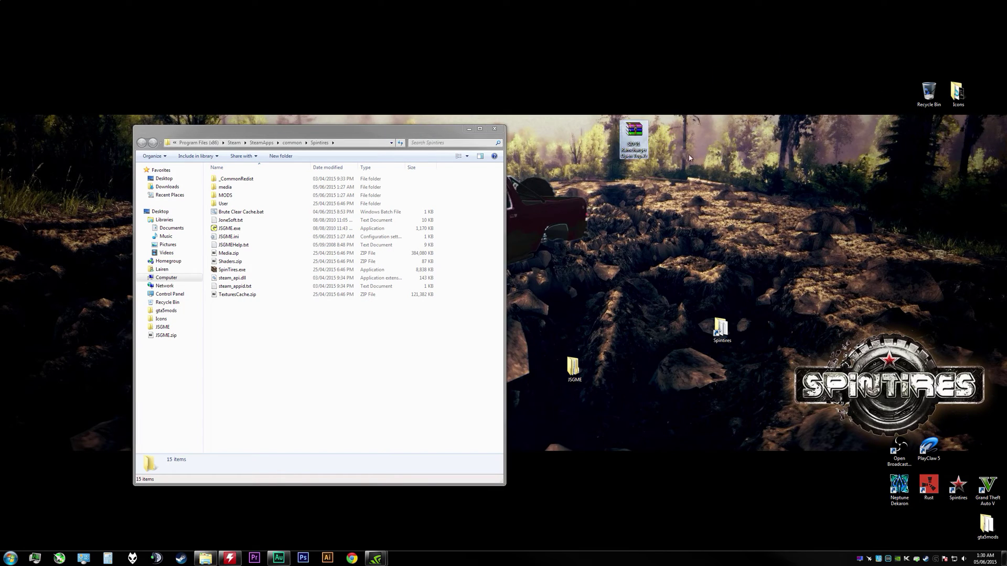
click(655, 180)
right_click(633, 133)
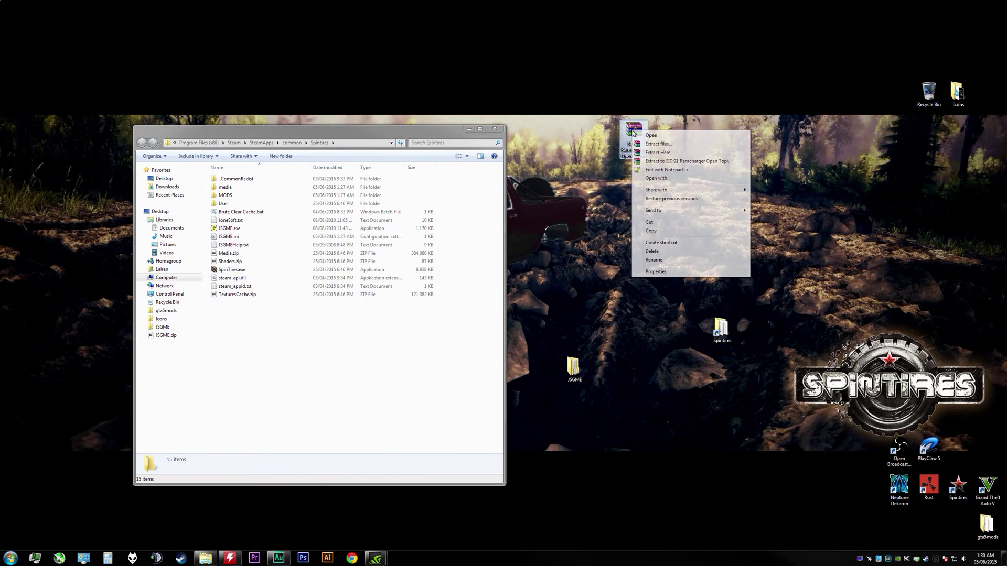
click(685, 161)
drag(13, 20, 601, 245)
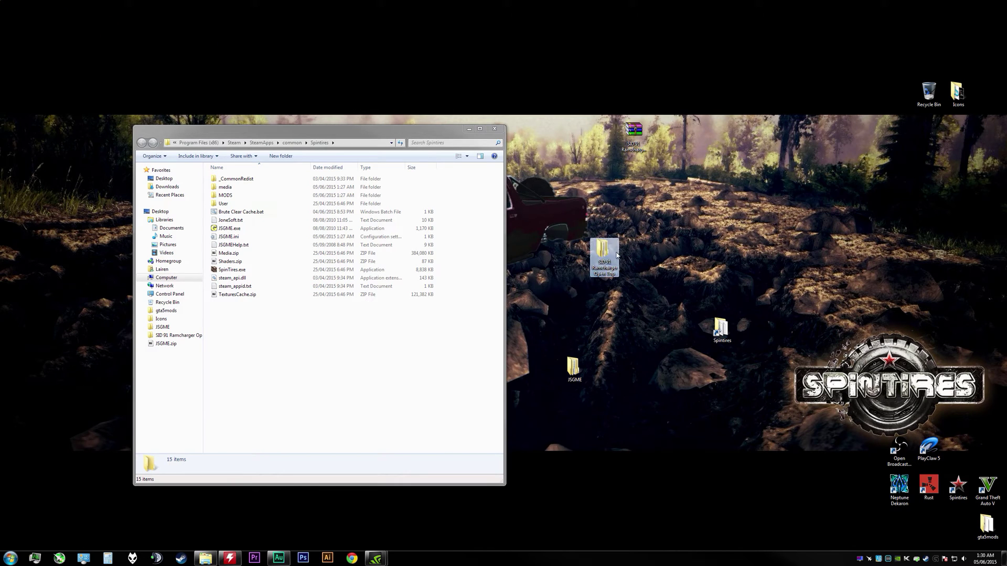
Step: Open the extracted SID 91 Ramcharger Open Top folder beside the Spintires folder and go down to the level holding Media
double_click(601, 246)
drag(424, 134, 827, 133)
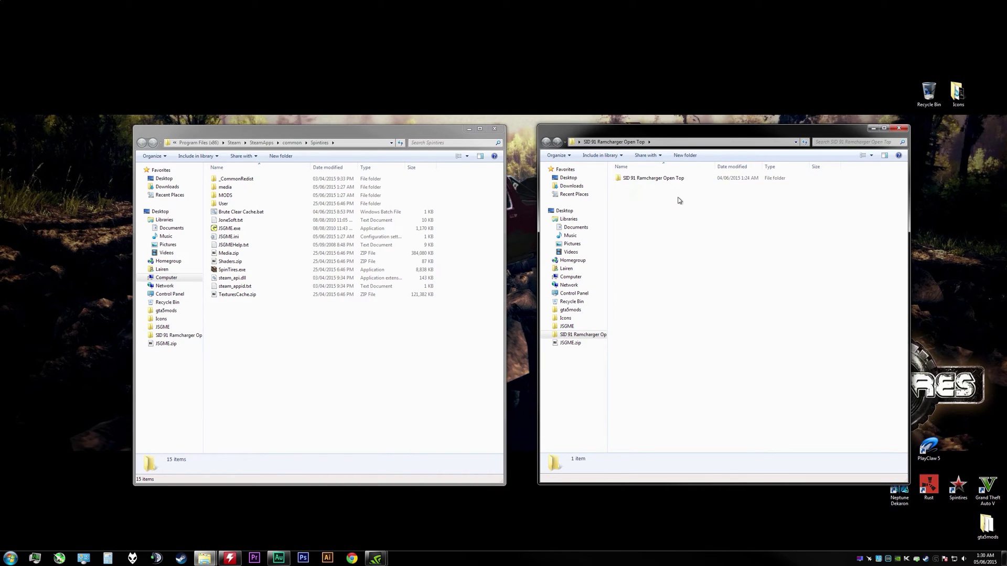
drag(724, 128, 701, 131)
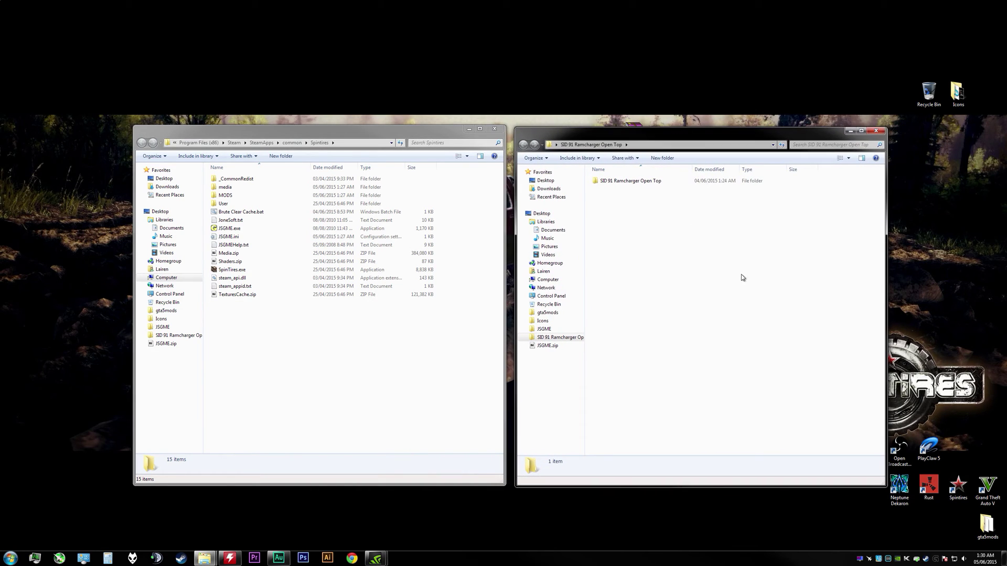
double_click(632, 181)
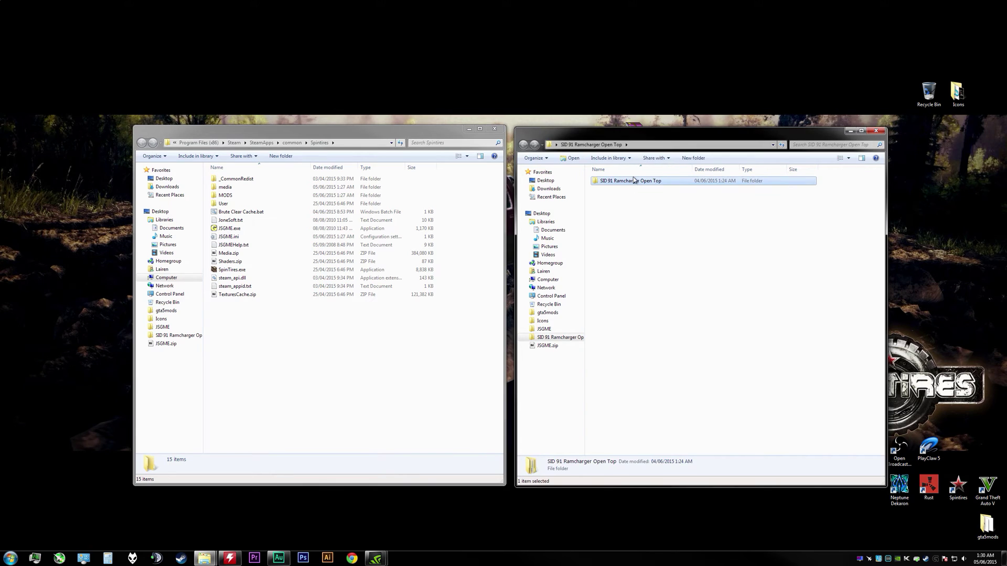
click(629, 184)
double_click(630, 184)
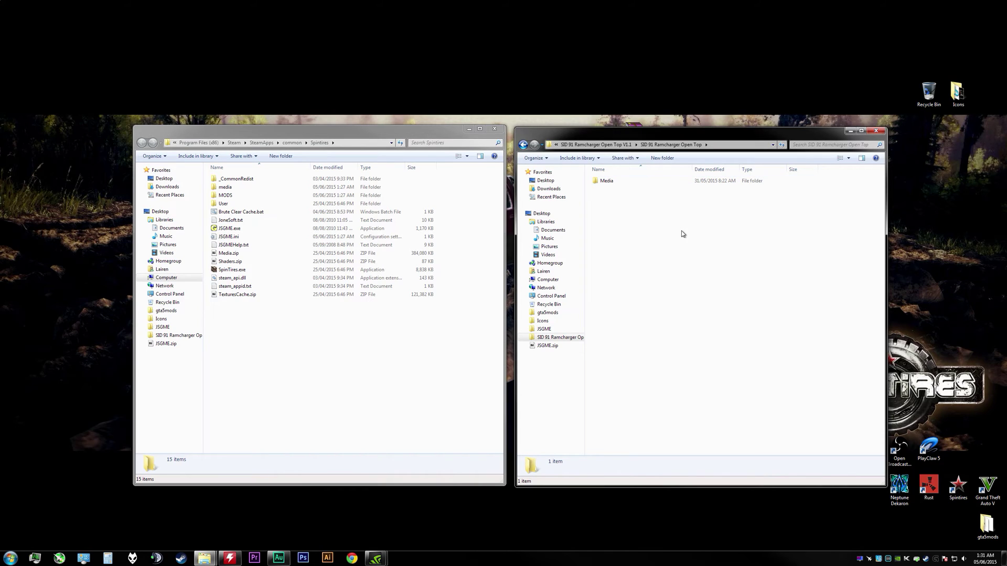
Step: Examine the mod's folder structure and the contents of its Media folder, returning to the SID 91 Ramcharger Open Top V1.1 folder
click(612, 182)
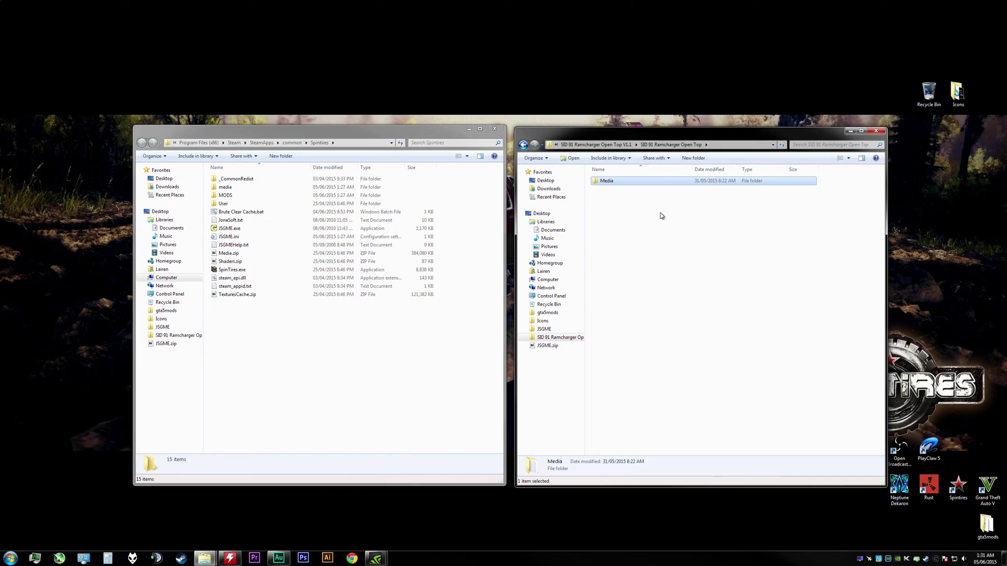
click(643, 204)
click(523, 146)
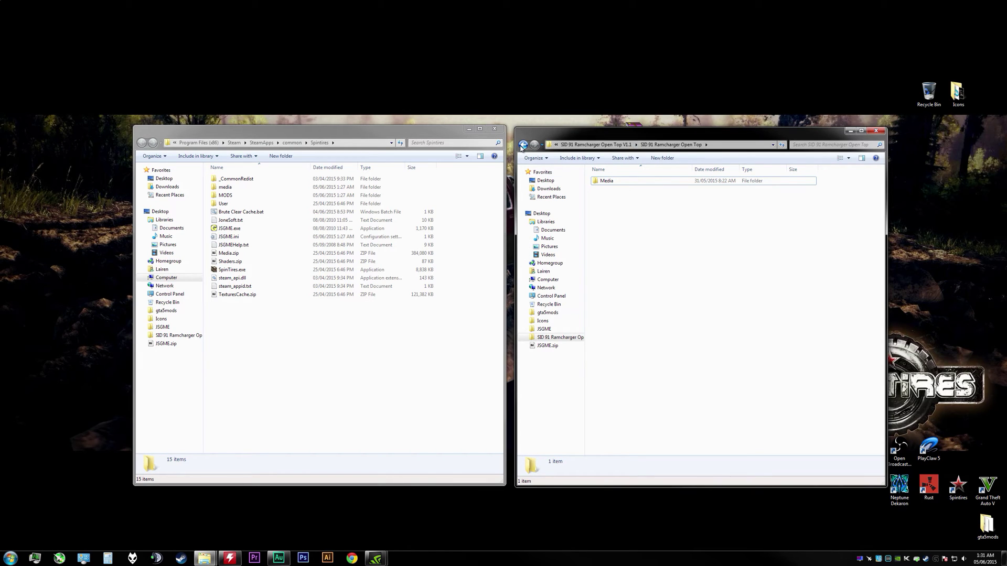
click(646, 212)
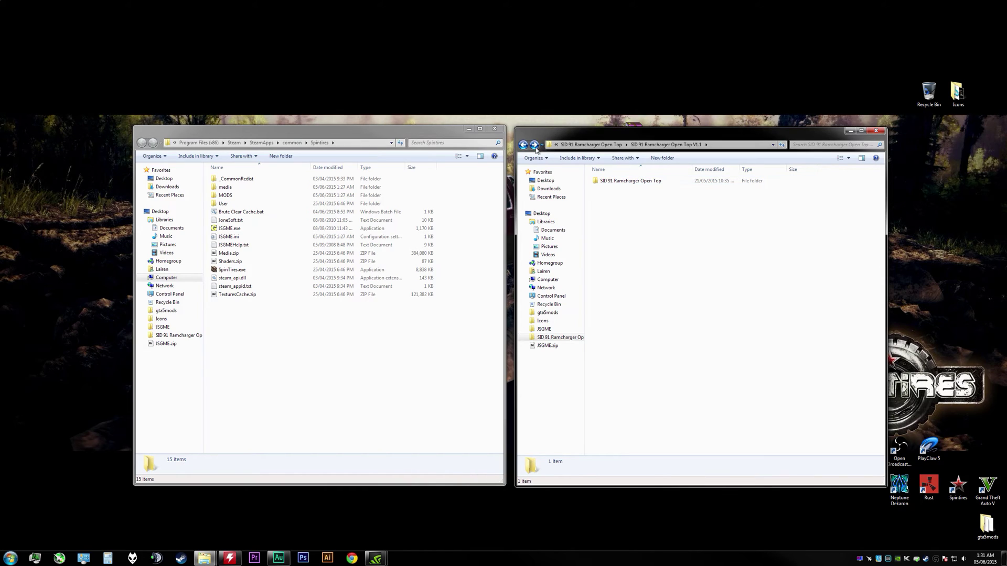
double_click(605, 182)
click(605, 183)
double_click(605, 182)
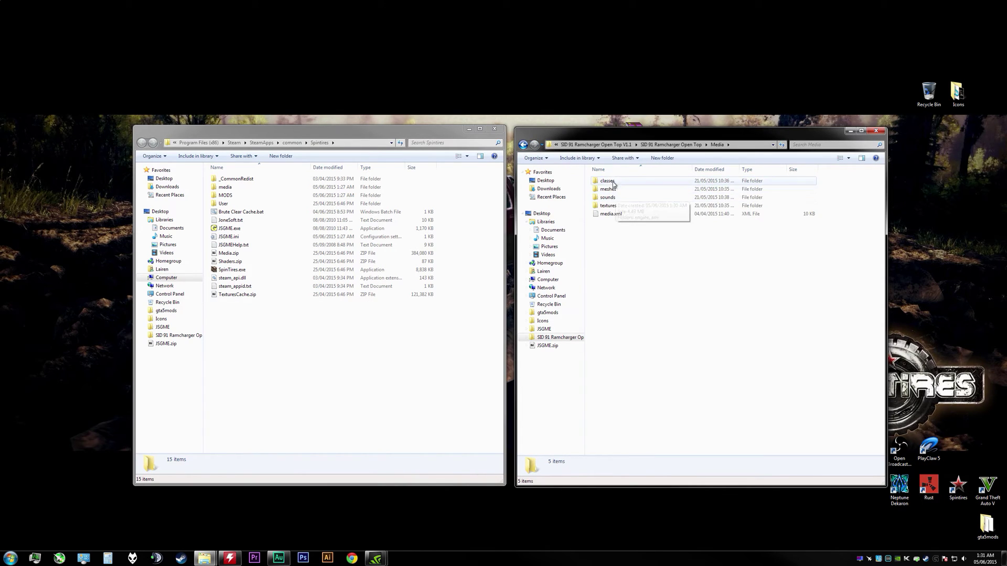
drag(674, 292, 608, 176)
click(665, 271)
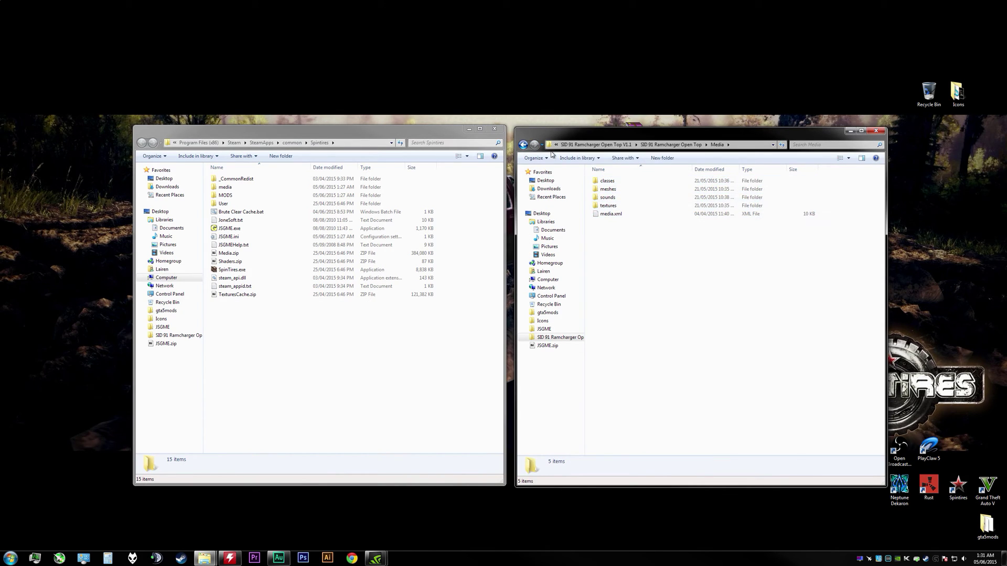
click(522, 145)
click(523, 145)
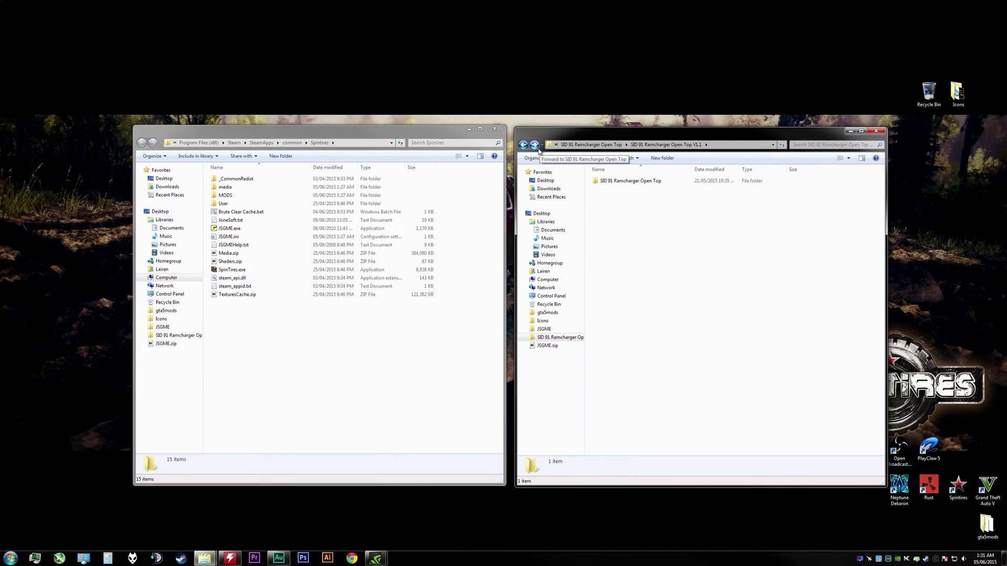
click(534, 145)
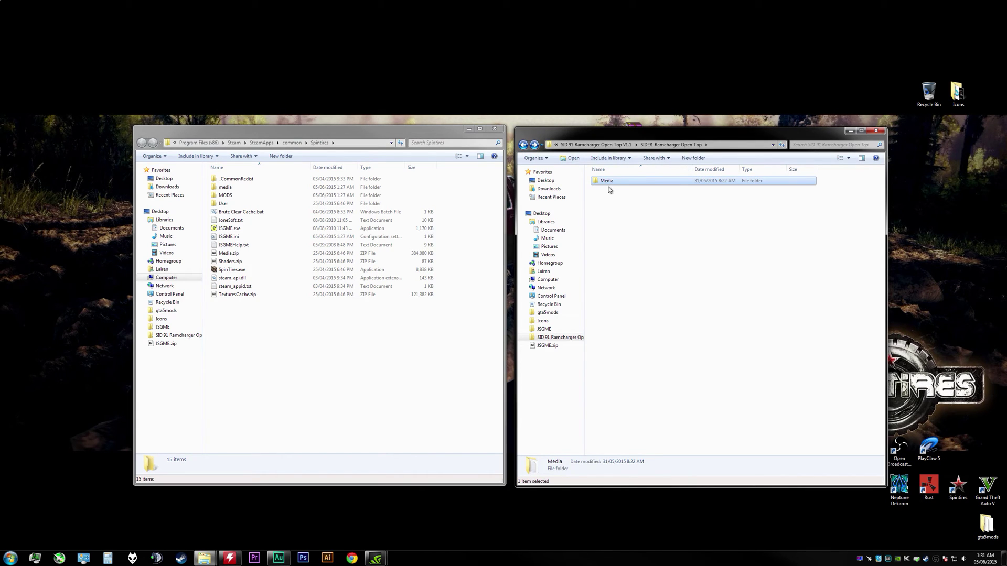
click(522, 145)
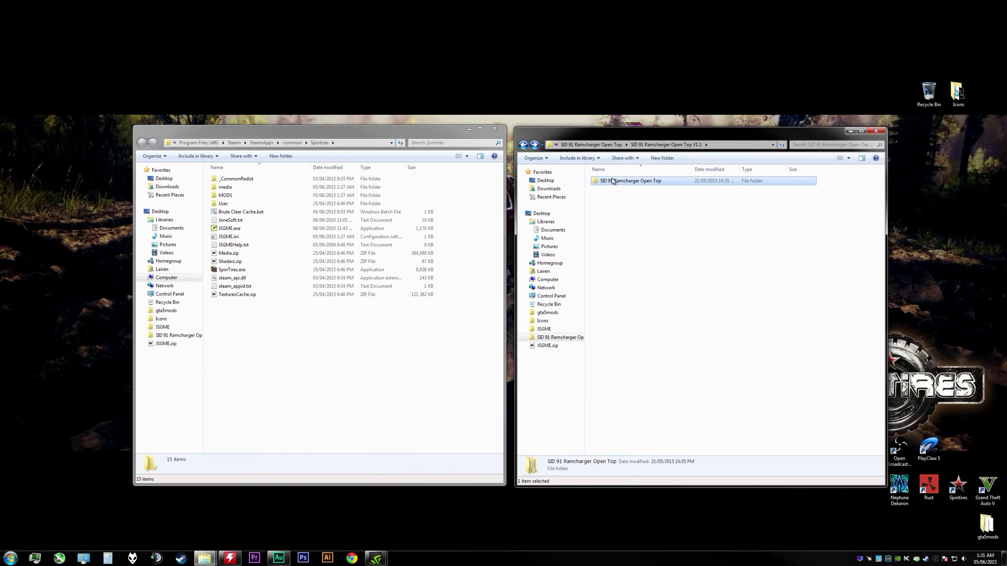
Step: Copy the SID 91 Ramcharger Open Top folder from the V1.1 folder into the MODS folder of Spintires
right_click(609, 182)
click(609, 182)
click(377, 132)
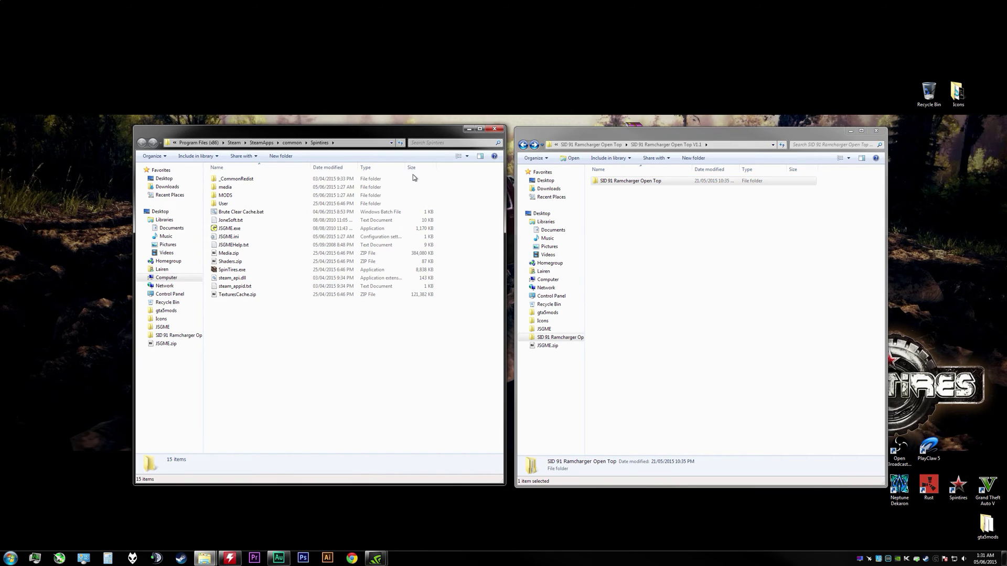
double_click(222, 196)
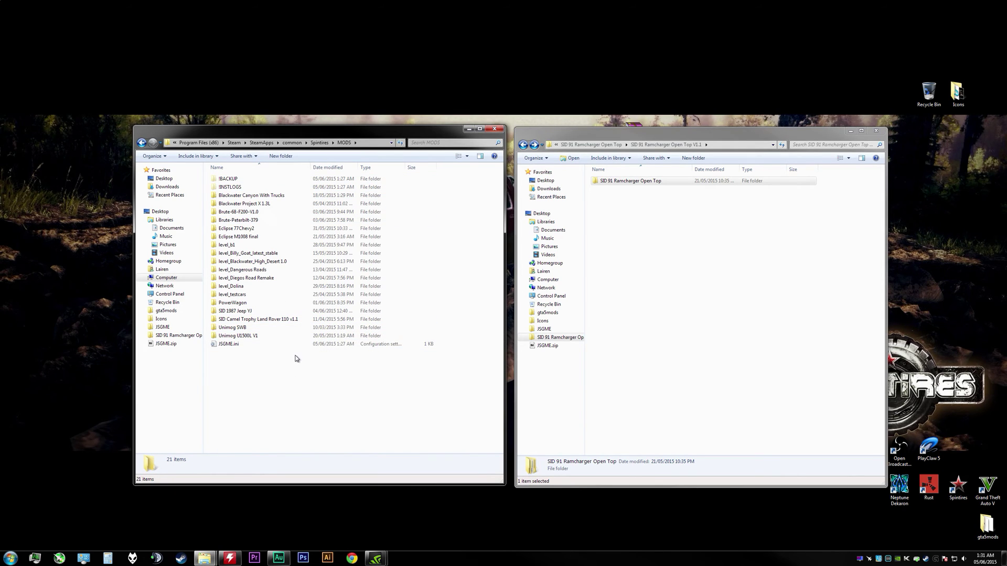
key(ctrl+v)
click(325, 387)
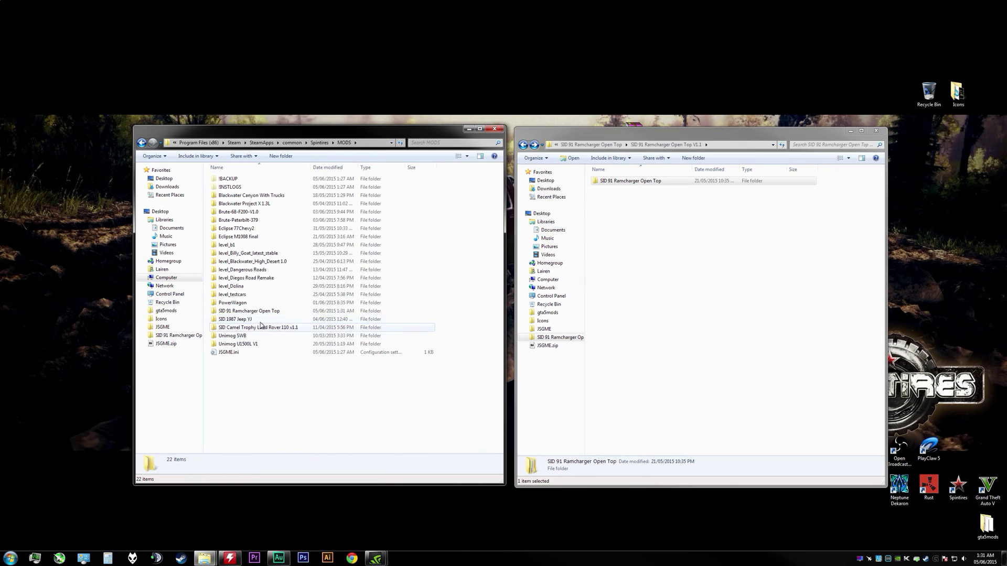
Step: Create a shortcut to JSGME.exe in the main Spintires folder
click(141, 144)
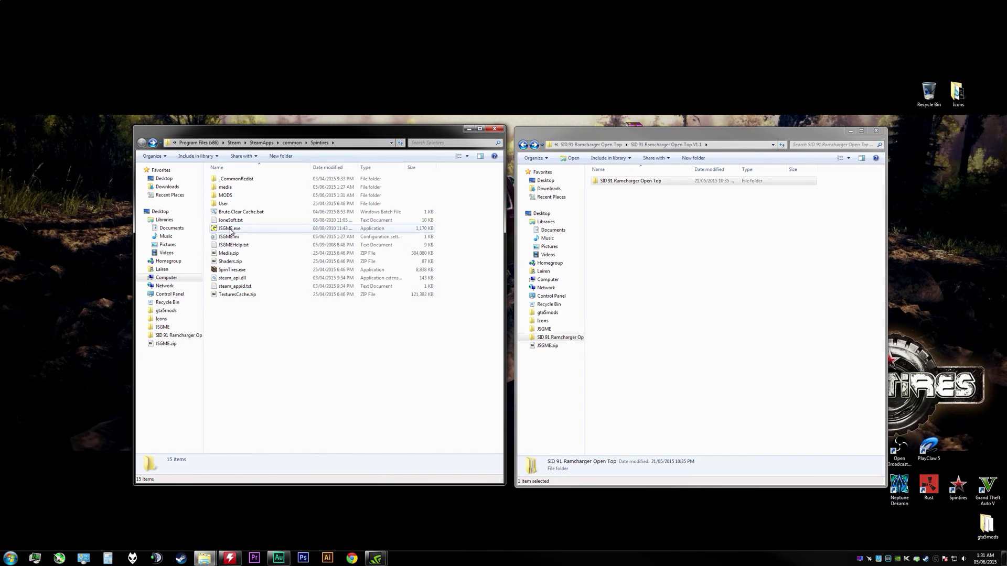
right_click(230, 231)
click(288, 380)
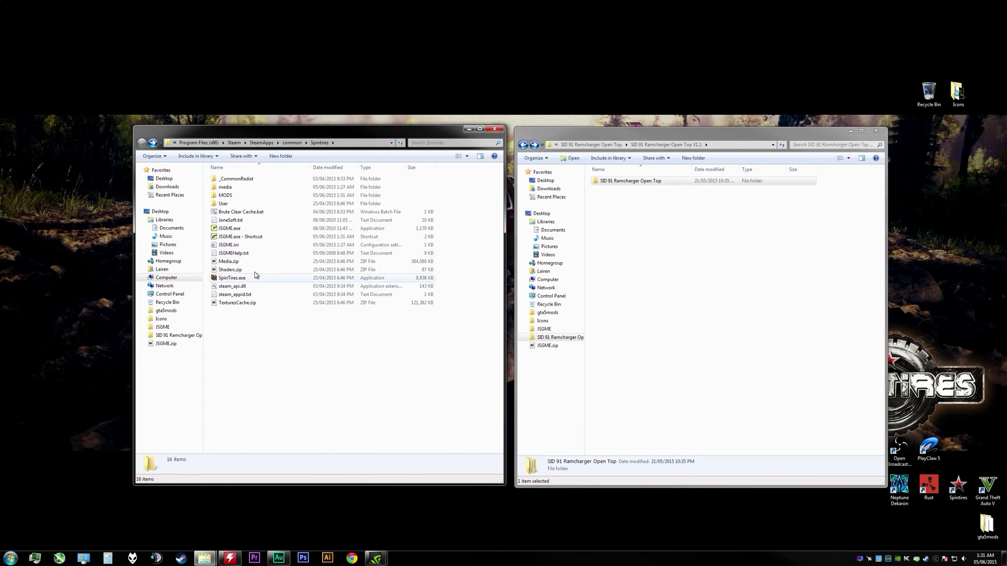
Step: Launch the mod enabler from JSGME.exe in the Spintires folder
click(228, 229)
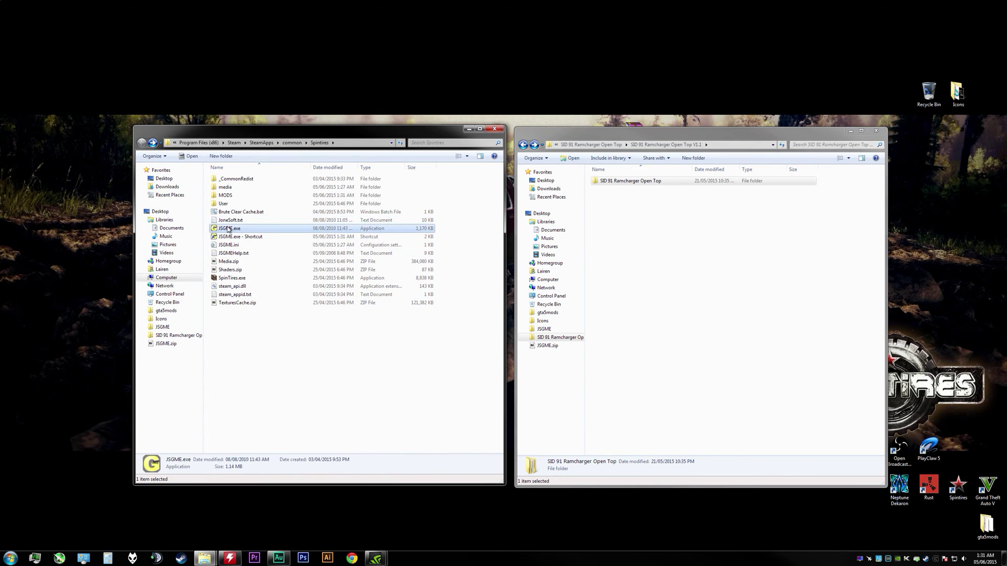
double_click(229, 230)
click(525, 288)
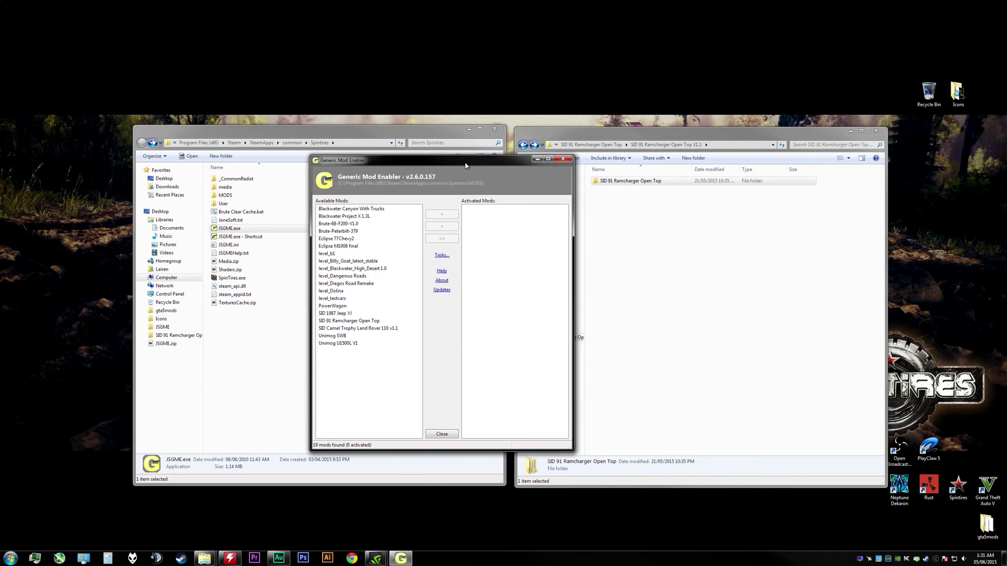
Step: Activate the SID 91 Ramcharger Open Top mod in the mod enabler and close the enabler
drag(465, 166, 534, 162)
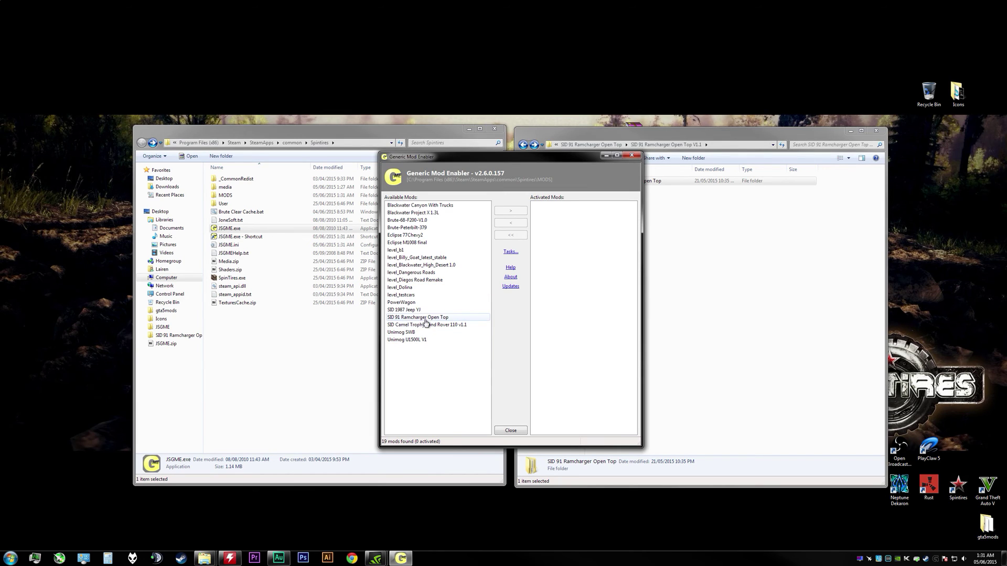
click(405, 318)
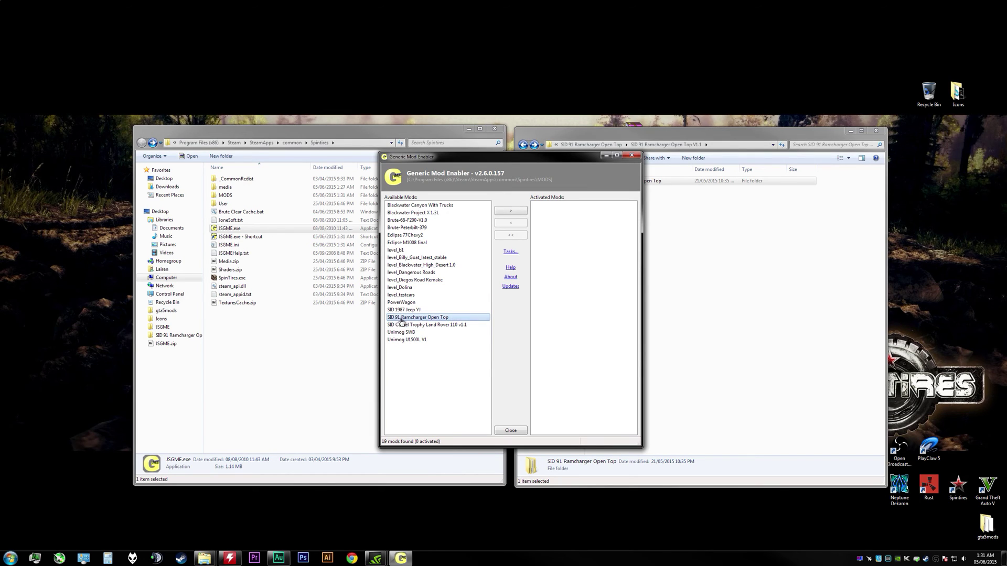
drag(432, 322, 560, 213)
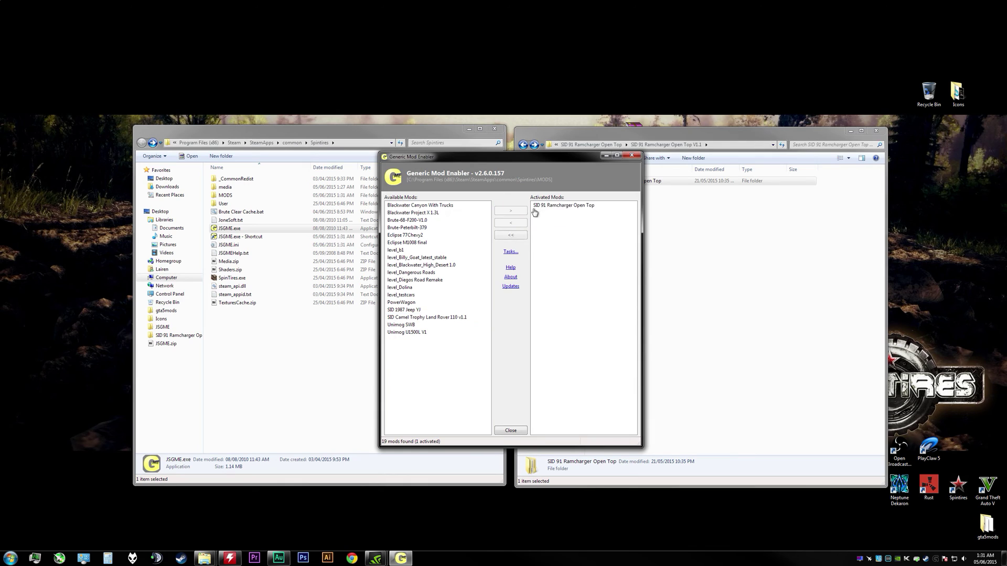
click(511, 430)
Step: Launch Spintires and start a new single-player game on The River map
click(430, 401)
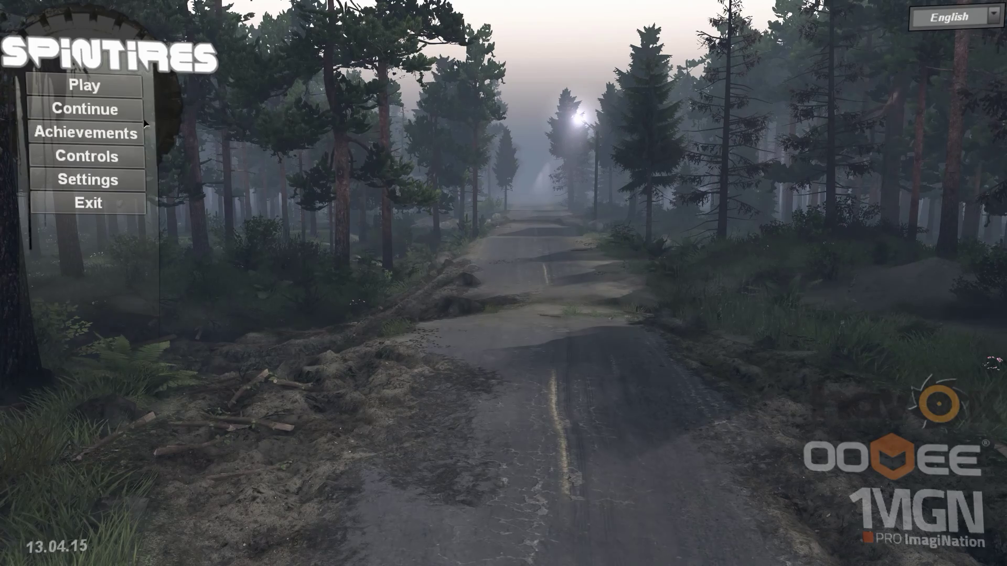
click(102, 90)
click(265, 173)
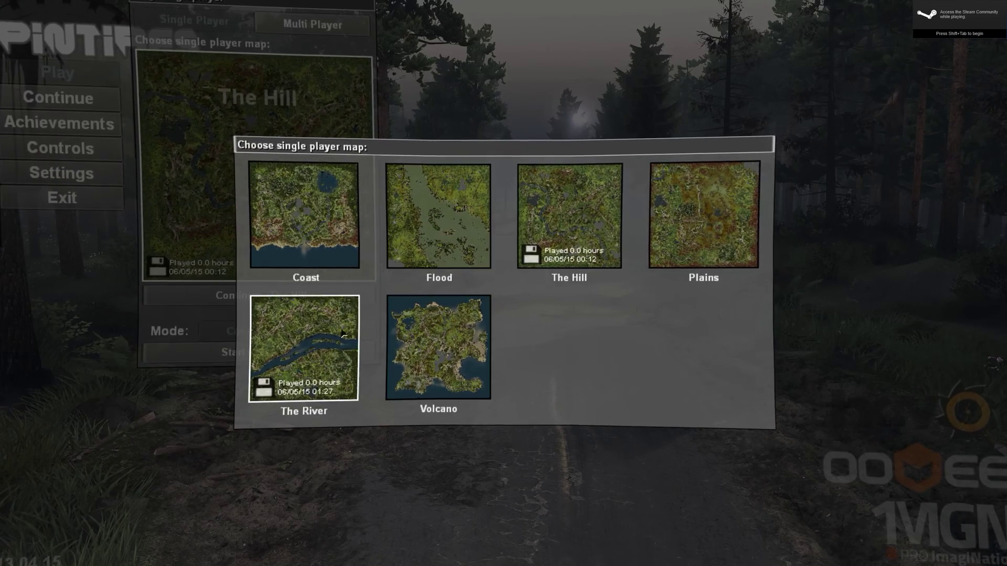
click(313, 345)
click(277, 351)
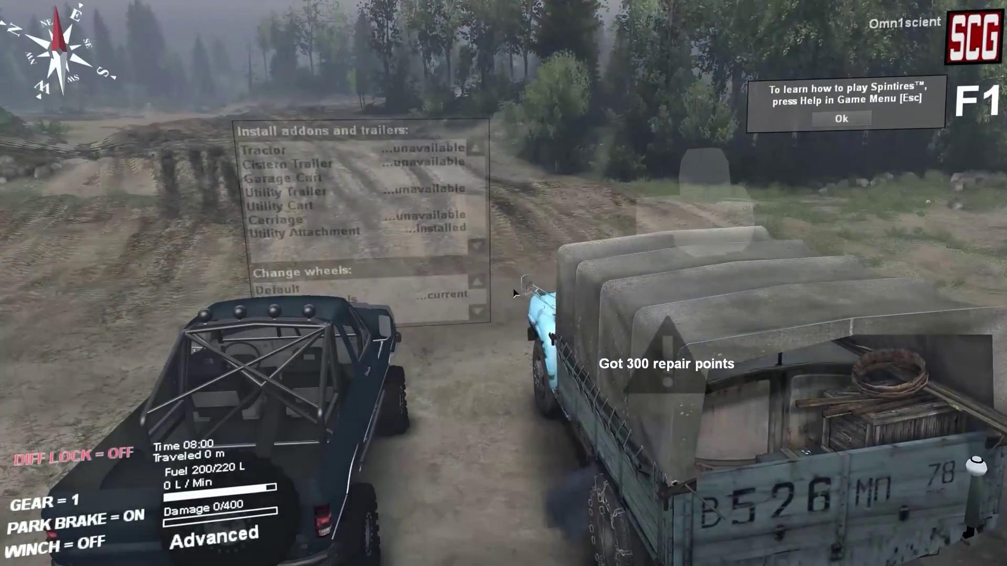
Step: Change the active vehicle from the truck to the open-top Ramcharger parked beside it
key(m)
key(m)
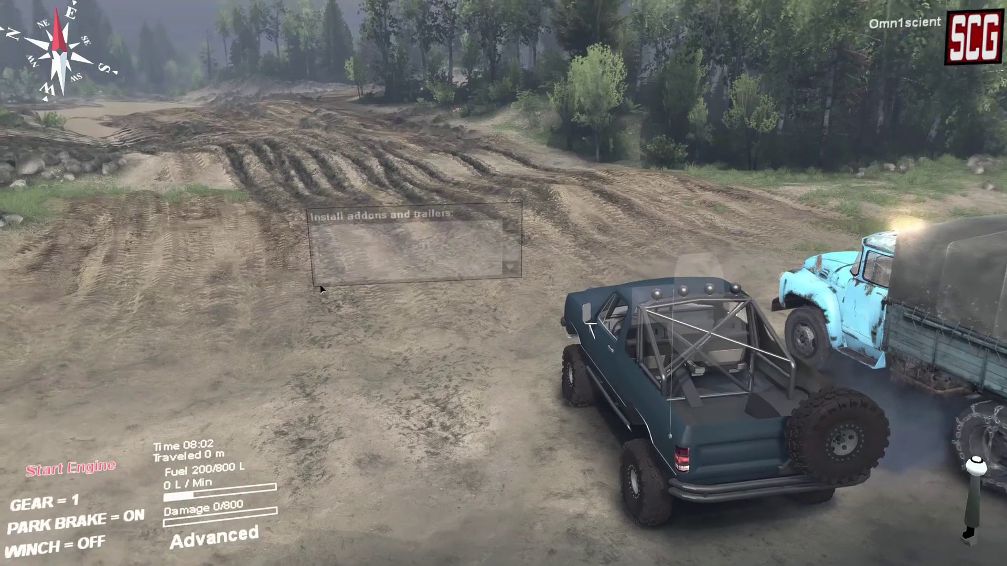